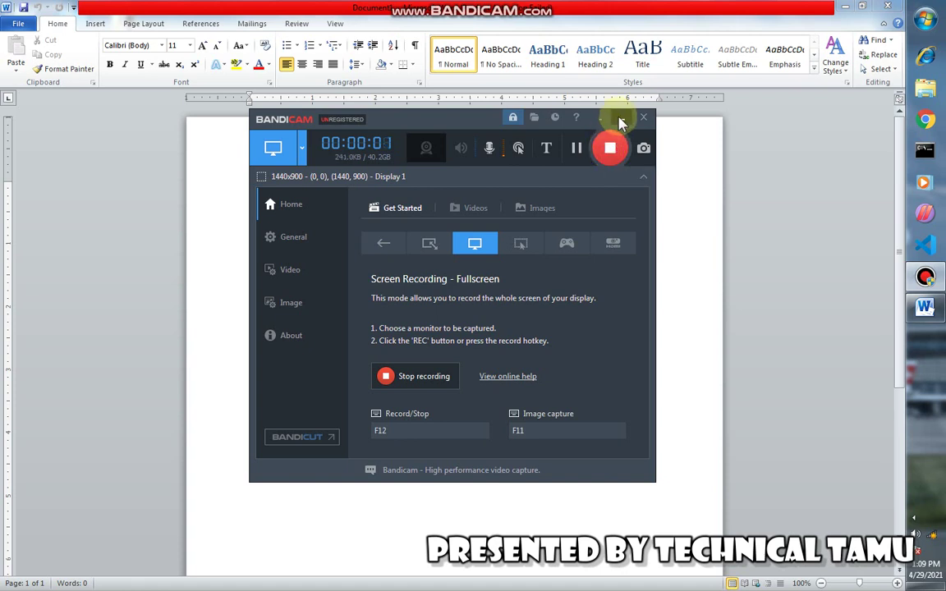
# Minimize the Bandicam window so the blank Word document is uncovered.
pyautogui.click(606, 119)
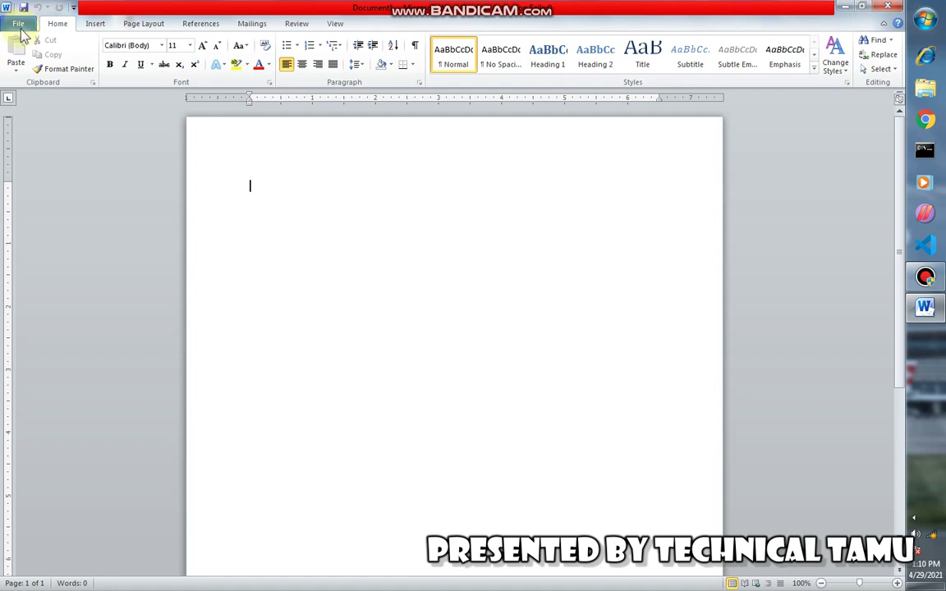
# Open the File backstage view showing Recent Documents and Recent Places.
pyautogui.click(22, 27)
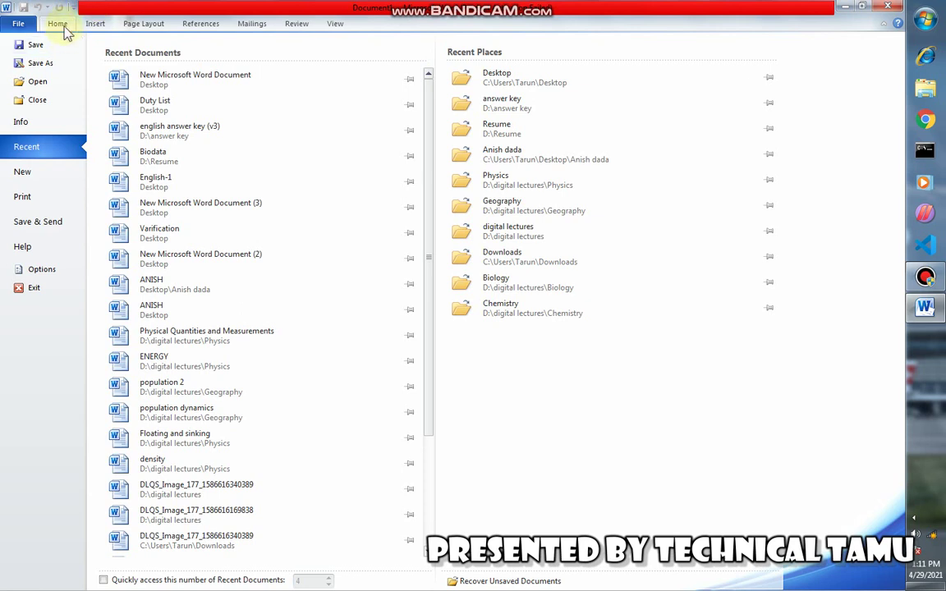
# Leave backstage view via the Home tab to return to the blank document.
pyautogui.click(65, 28)
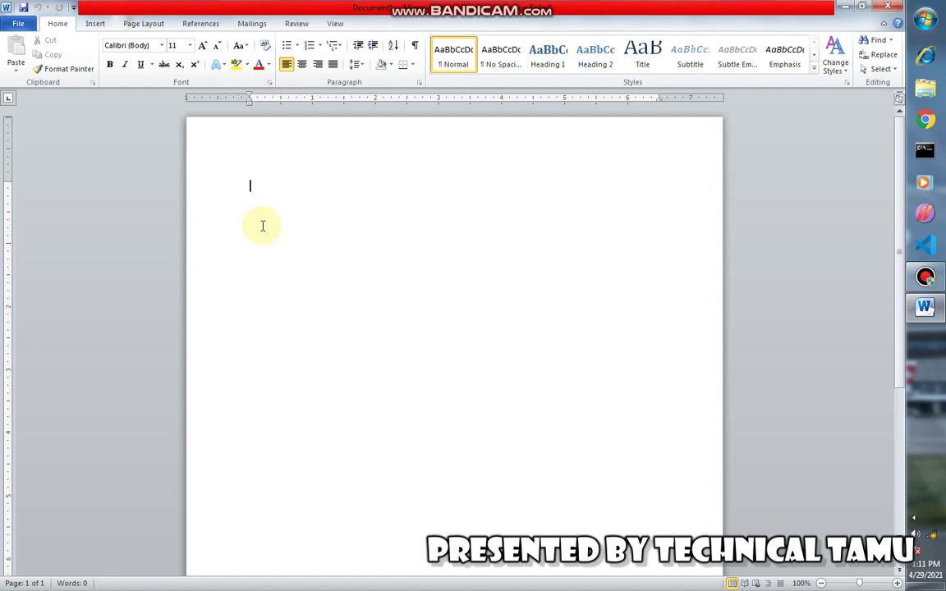
# Insert eight sample paragraphs with =rand(8) and shrink the top margin on the ruler.
pyautogui.write('=')
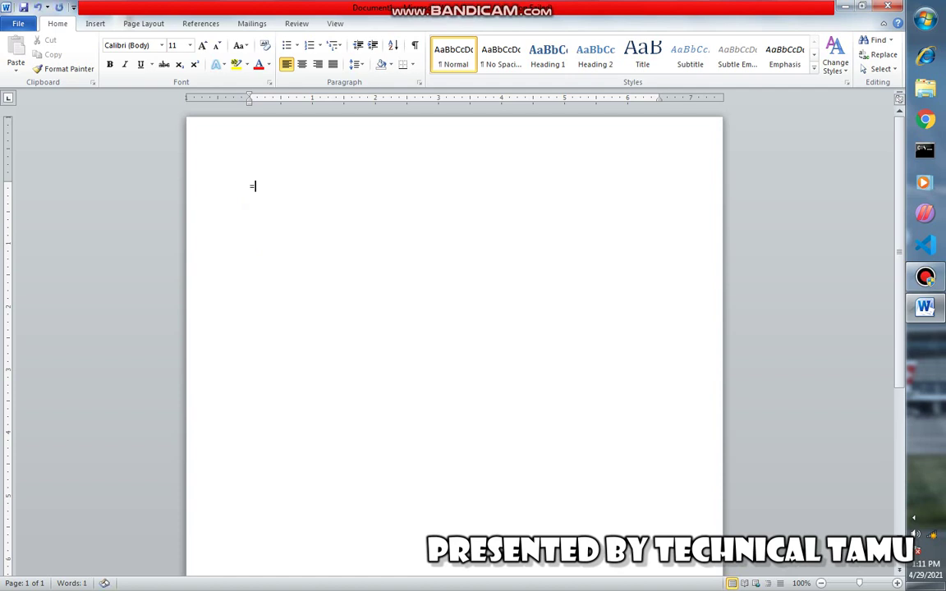
pyautogui.write('ran')
pyautogui.write('d')
pyautogui.write('(')
pyautogui.write('8)')
pyautogui.press('Return')
pyautogui.scroll(3, 293, 226)
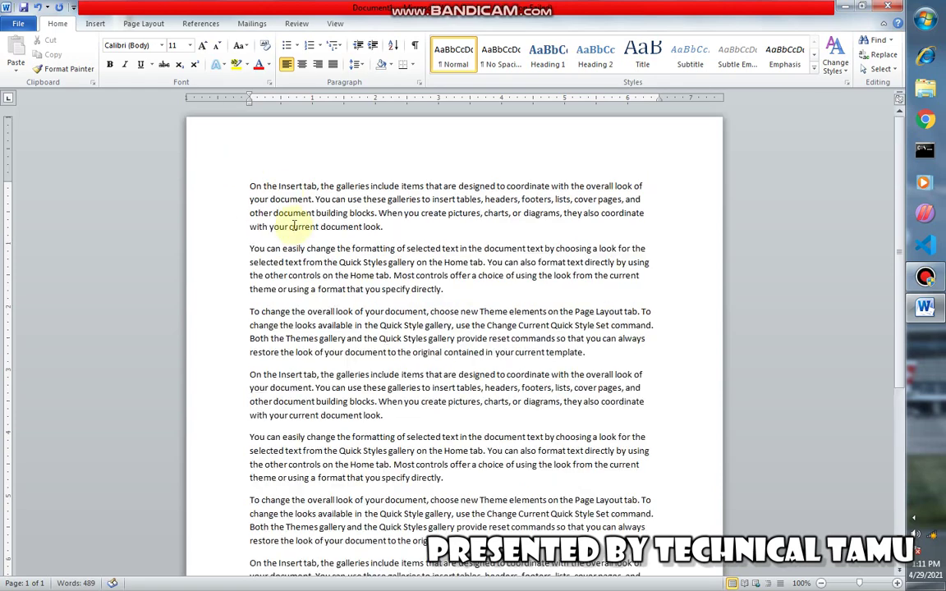
pyautogui.scroll(-6, 295, 247)
pyautogui.scroll(6, 329, 362)
pyautogui.moveTo(7, 180); pyautogui.dragTo(8, 137)
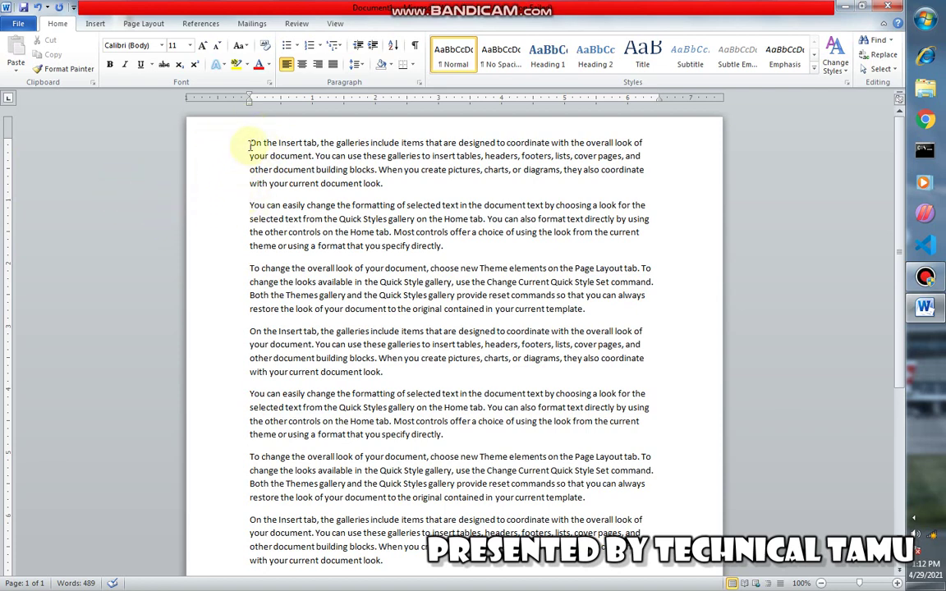
# Zoom the document in to 130% with the status-bar zoom-in button.
pyautogui.click(897, 583)
pyautogui.click(897, 583)
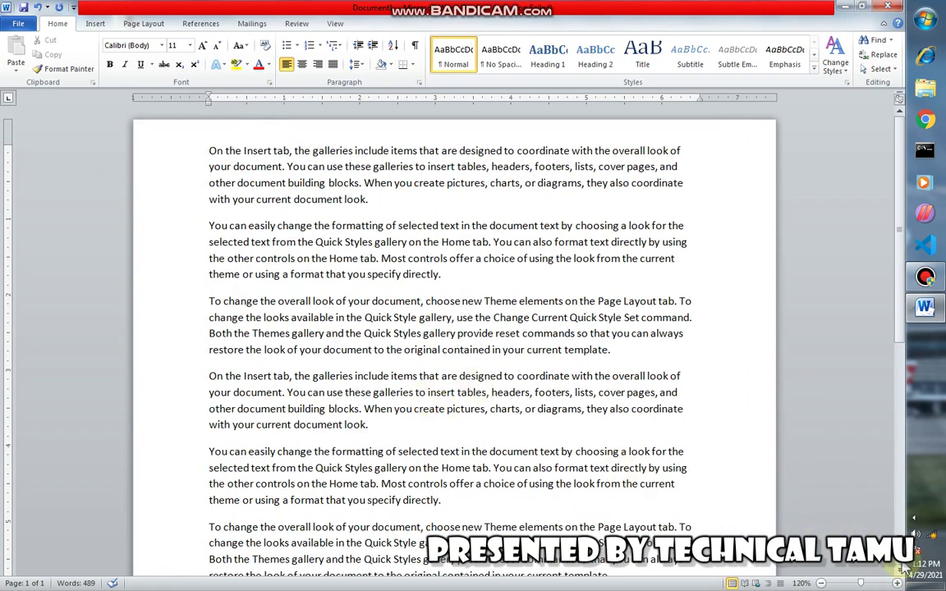
pyautogui.click(898, 583)
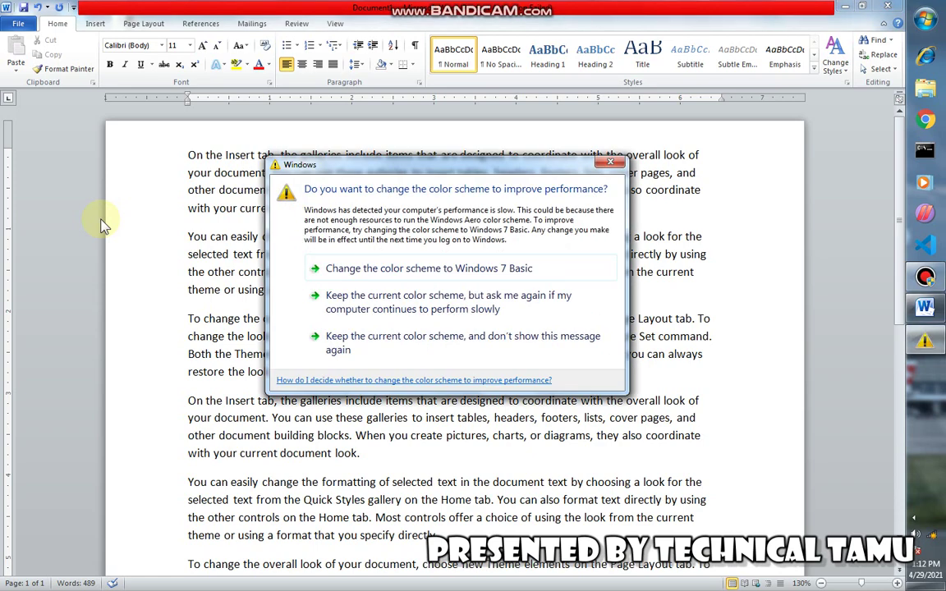
pyautogui.click(610, 163)
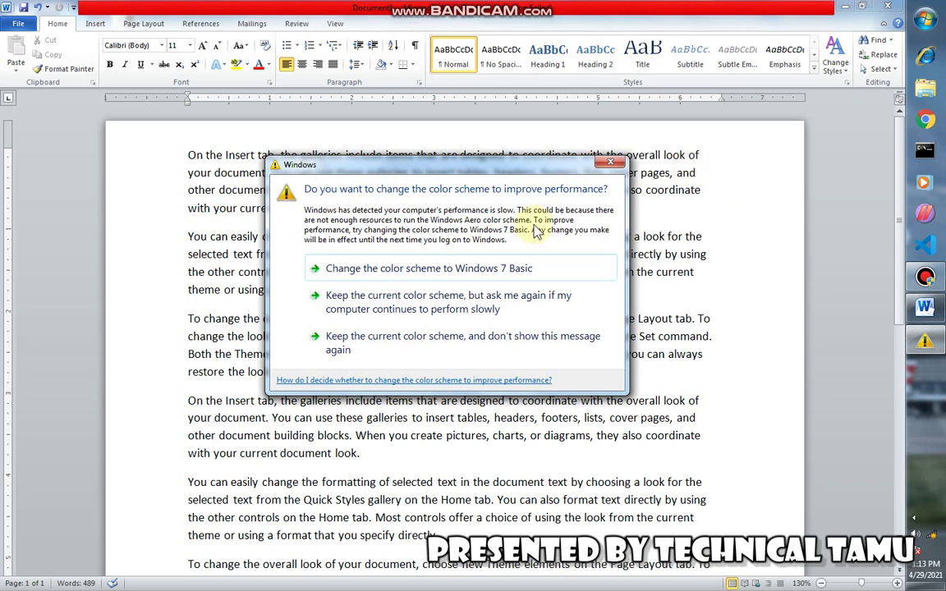
# Dismiss the Windows colour-scheme prompt covering the document.
pyautogui.click(610, 162)
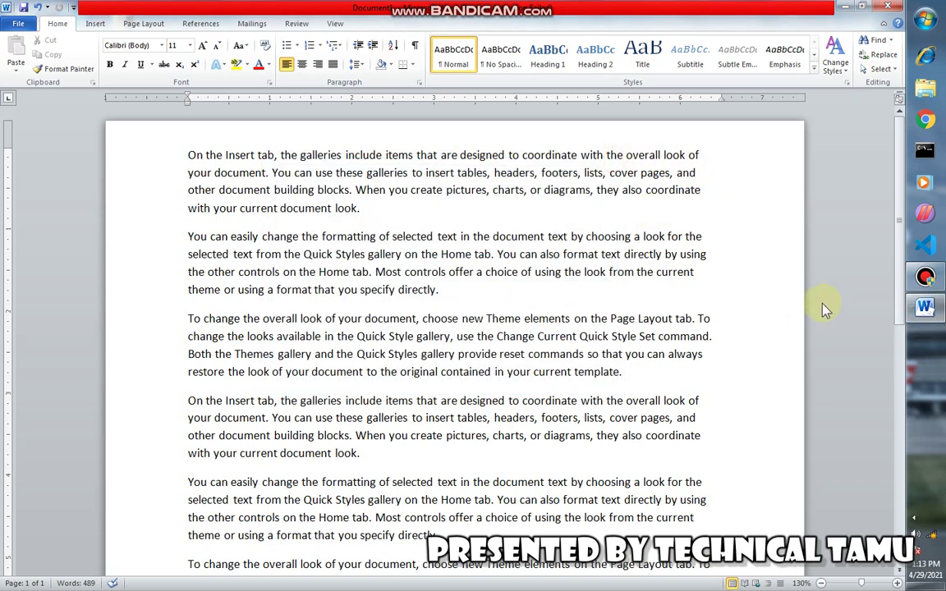